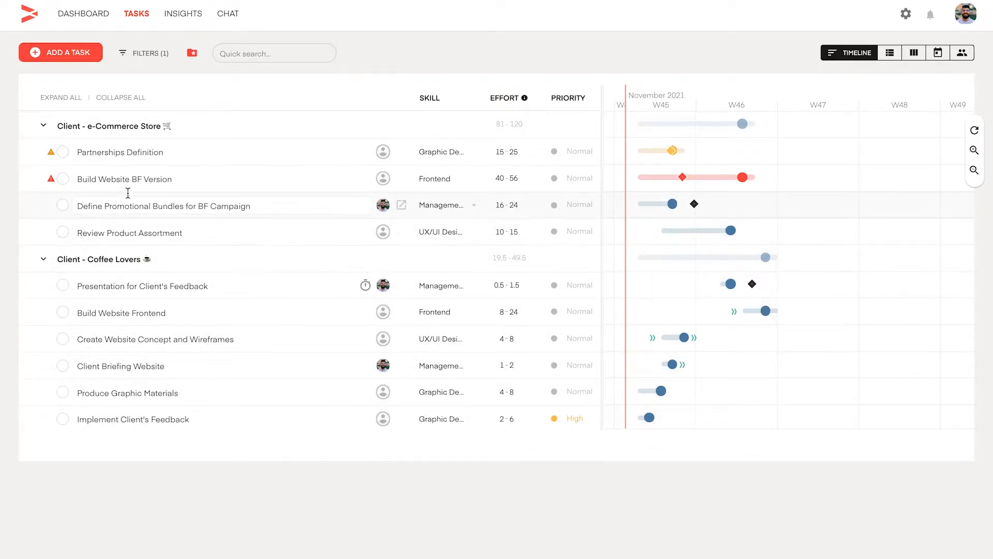
Add a task titled "Create Promotional Banners" at the top level of the workspace
{"action": "left_click", "coordinate": [62, 54]}
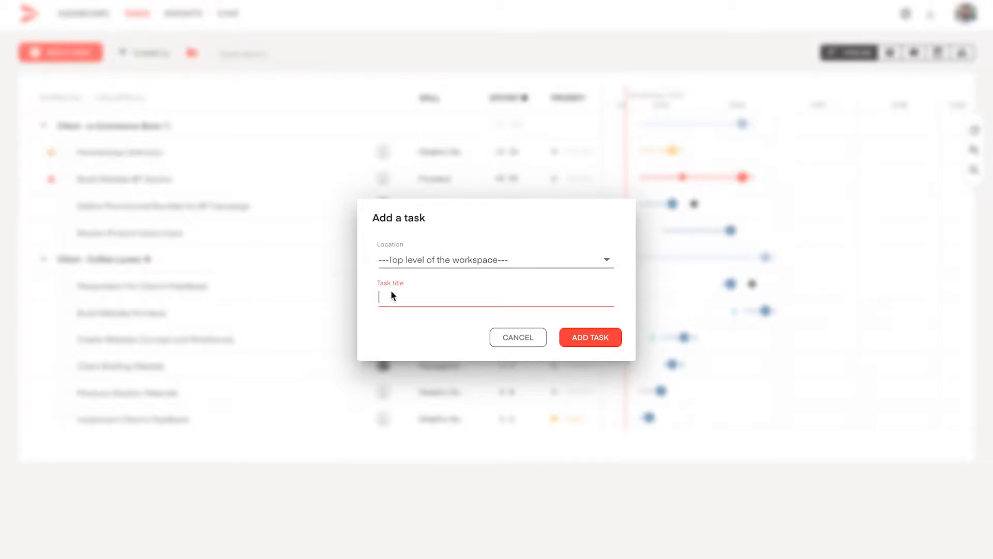
{"action": "type", "text": "Create Promotional Banners"}
{"action": "left_click", "coordinate": [584, 337]}
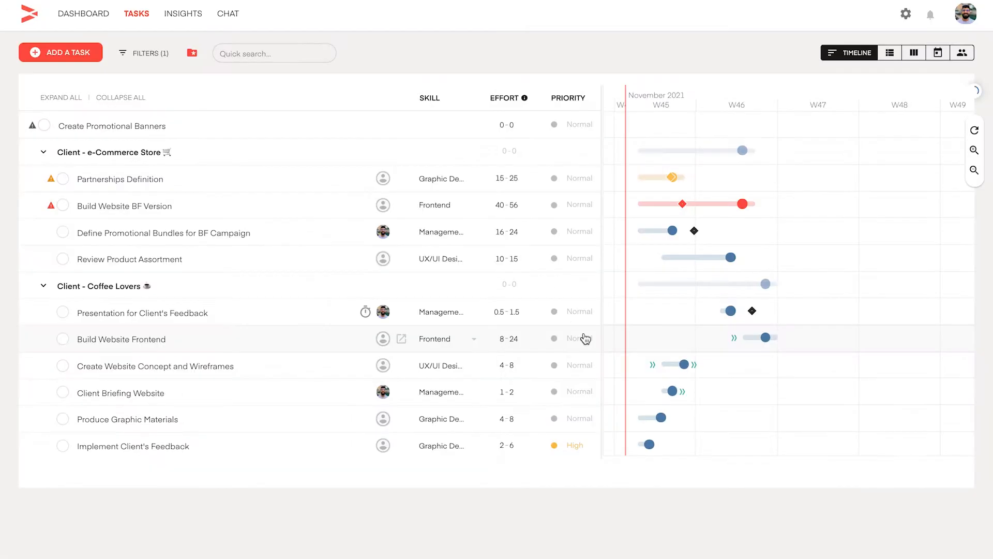
Give the Create Promotional Banners task the graphic design skill and an effort of 8 to 15 hours
{"action": "left_click", "coordinate": [470, 129]}
{"action": "mouse_move", "coordinate": [496, 160]}
{"action": "left_click", "coordinate": [554, 159]}
{"action": "left_click", "coordinate": [501, 125]}
{"action": "type", "text": "1d"}
{"action": "key", "text": "Tab"}
{"action": "type", "text": "1"}
{"action": "key", "text": "Return"}
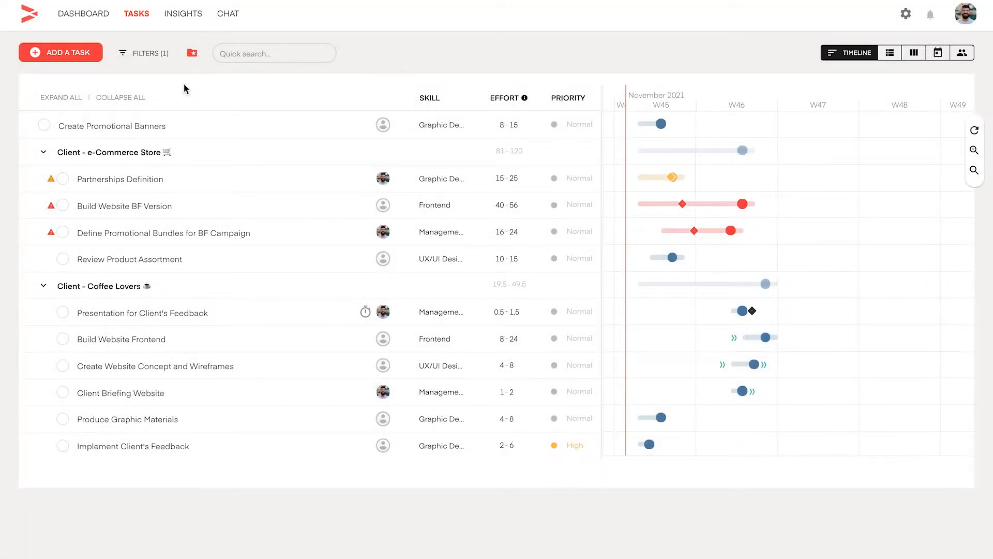
Add a top-level task titled "Black Friday Promotional Campaign"
{"action": "left_click", "coordinate": [76, 55]}
{"action": "type", "text": "Black Friday Promotional Campaign"}
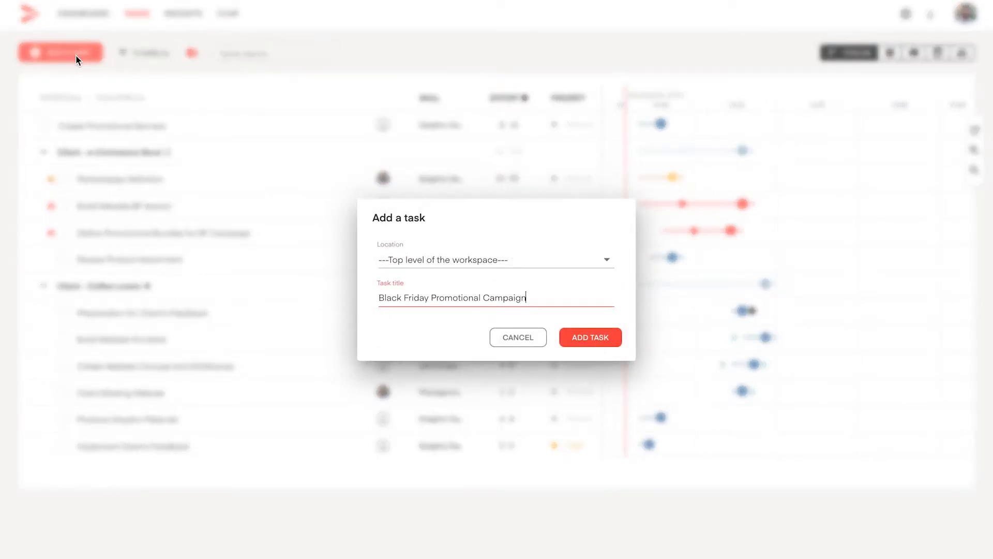
{"action": "left_click", "coordinate": [579, 340]}
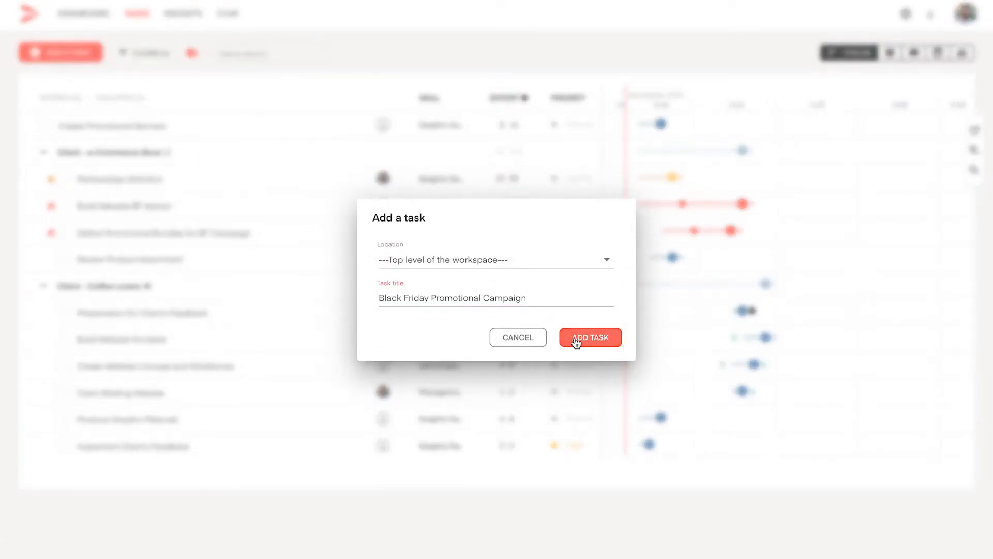
Add a subtask titled "Set Facebook Ads" inside Black Friday Promotional Campaign
{"action": "right_click", "coordinate": [222, 124]}
{"action": "left_click", "coordinate": [260, 155]}
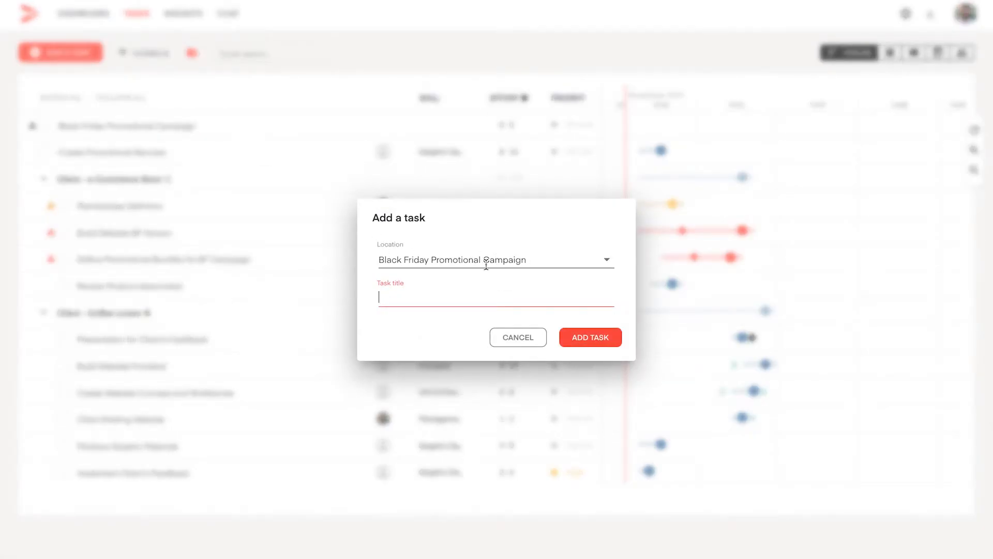
{"action": "type", "text": "Set Facebook Ads"}
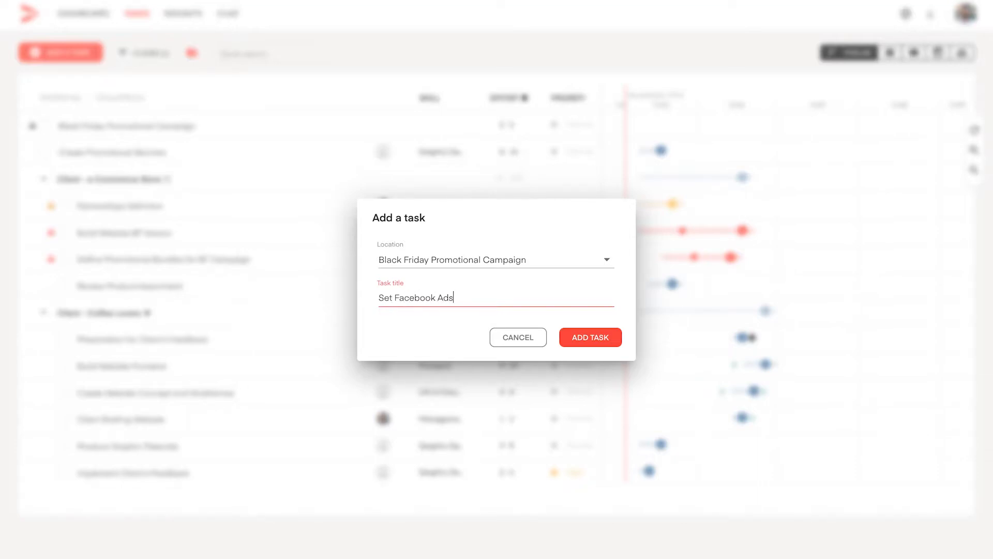
{"action": "left_click", "coordinate": [596, 336]}
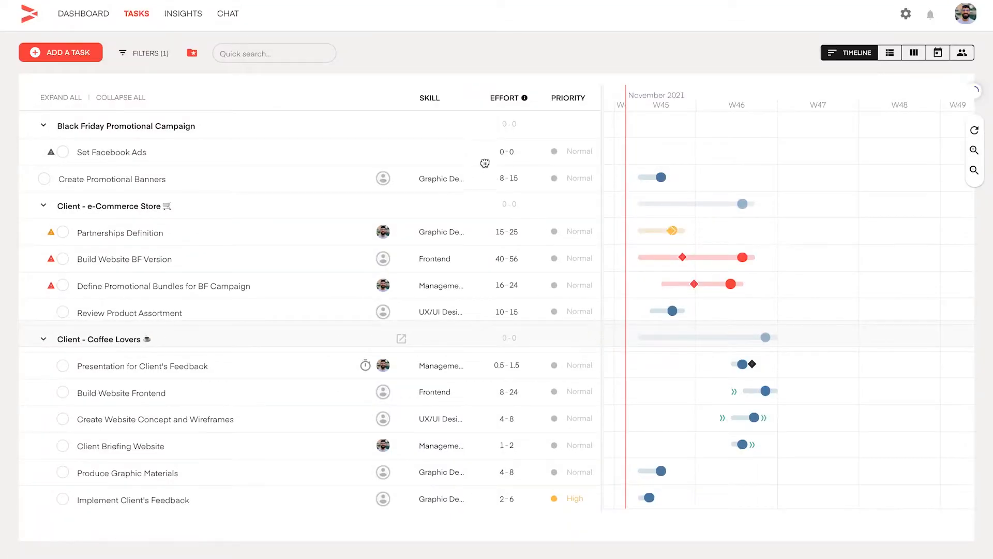
Give the Set Facebook Ads task the Facebook Ads skill and an effort of 2 to 3 hours
{"action": "left_click", "coordinate": [466, 153]}
{"action": "type", "text": "Face"}
{"action": "mouse_move", "coordinate": [474, 188]}
{"action": "left_click", "coordinate": [556, 189]}
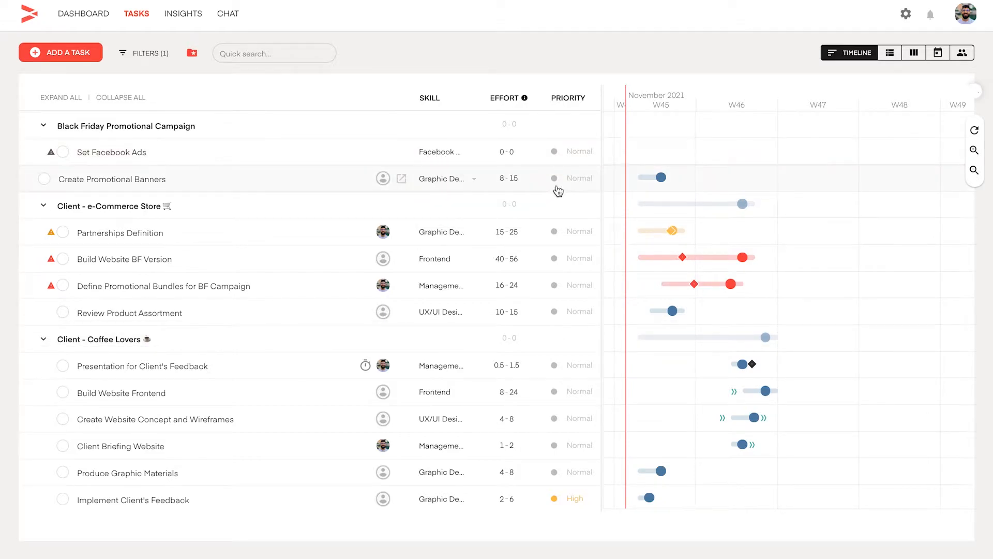
{"action": "left_click", "coordinate": [501, 152]}
{"action": "type", "text": "2"}
{"action": "key", "text": "Tab"}
{"action": "type", "text": "3"}
{"action": "left_click", "coordinate": [311, 103]}
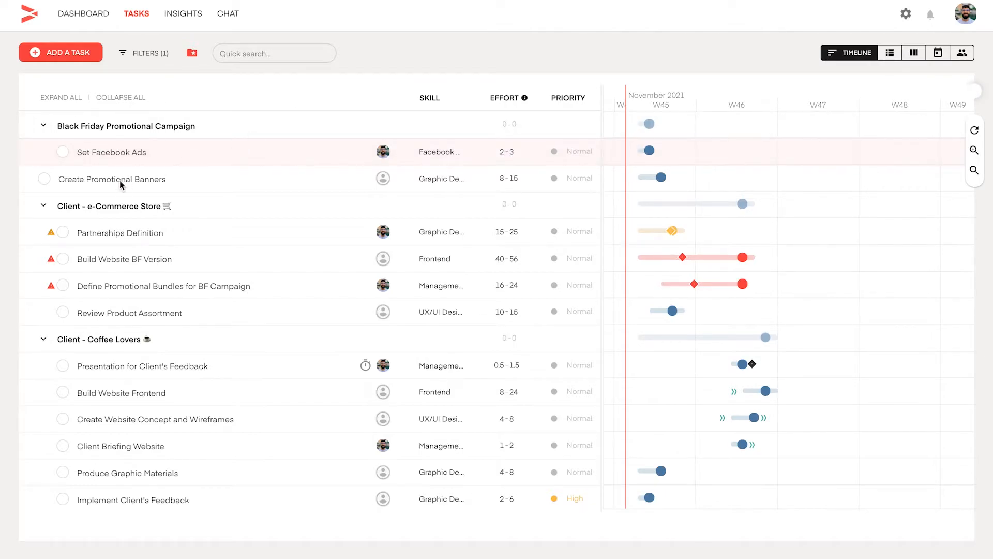
Move the Create Promotional Banners task into Black Friday Promotional Campaign, above Set Facebook Ads
{"action": "left_click_drag", "start_coordinate": [28, 181], "coordinate": [44, 157]}
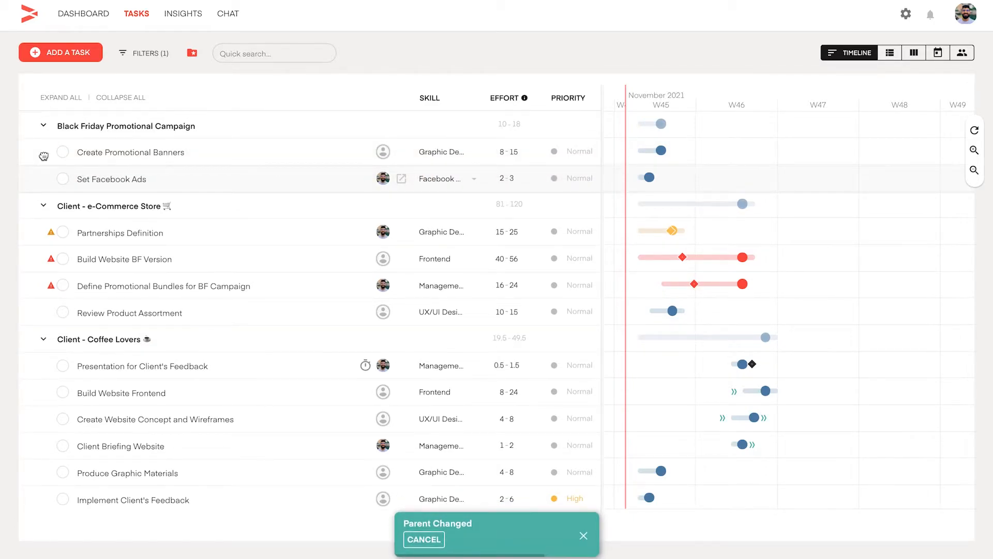
Assign the Set Facebook Ads task to the second team member in the assignee list, replacing the predicted assignee
{"action": "left_click", "coordinate": [402, 180]}
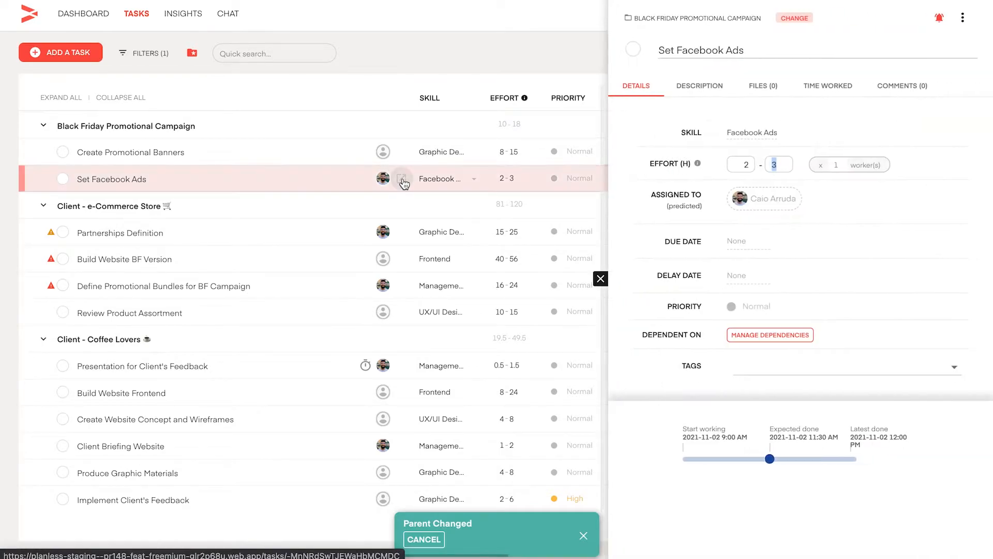
{"action": "left_click", "coordinate": [640, 116]}
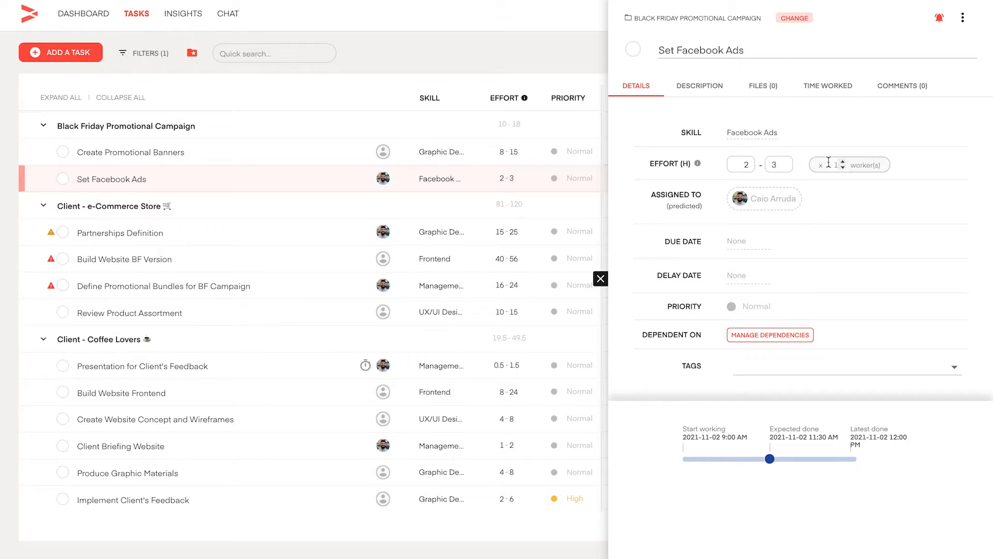
{"action": "left_click", "coordinate": [771, 205]}
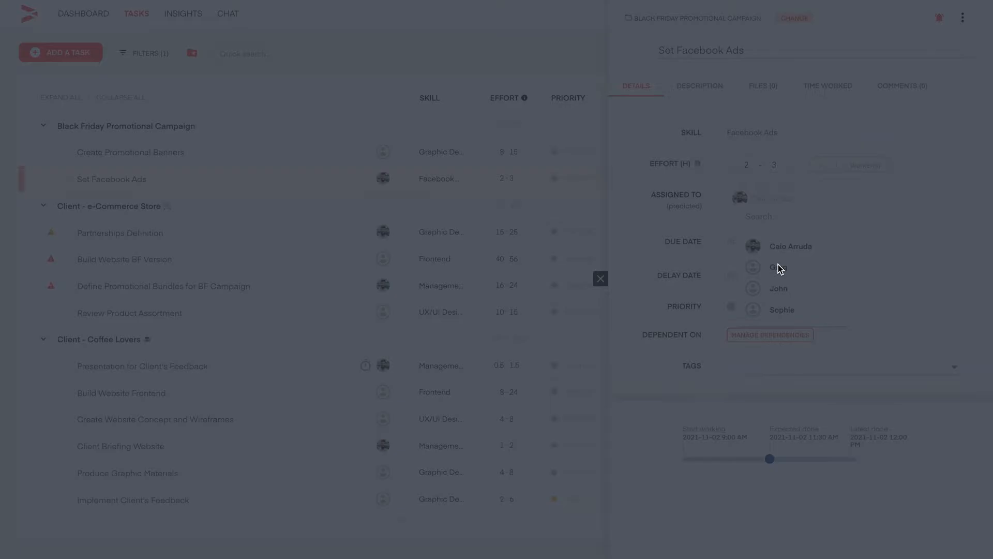
{"action": "left_click", "coordinate": [778, 265]}
{"action": "left_click", "coordinate": [466, 168]}
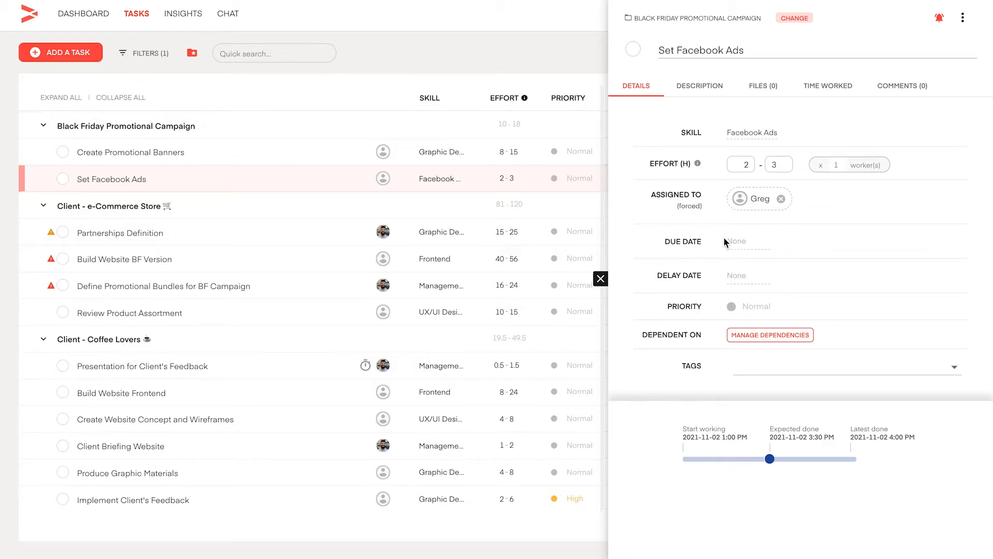
{"action": "left_click", "coordinate": [601, 279]}
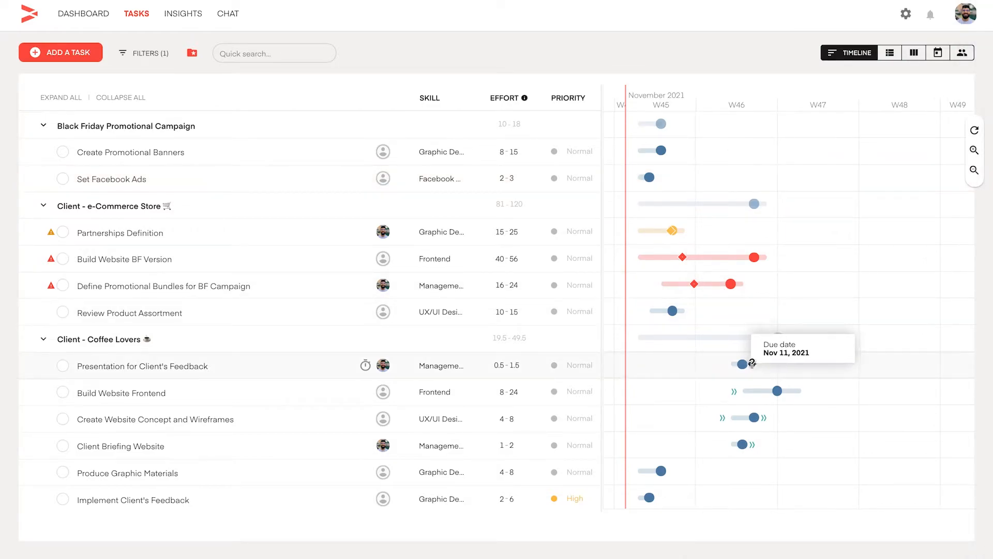
Set the priority of the Presentation for Client's Feedback task to Urgent in its details
{"action": "mouse_move", "coordinate": [751, 363]}
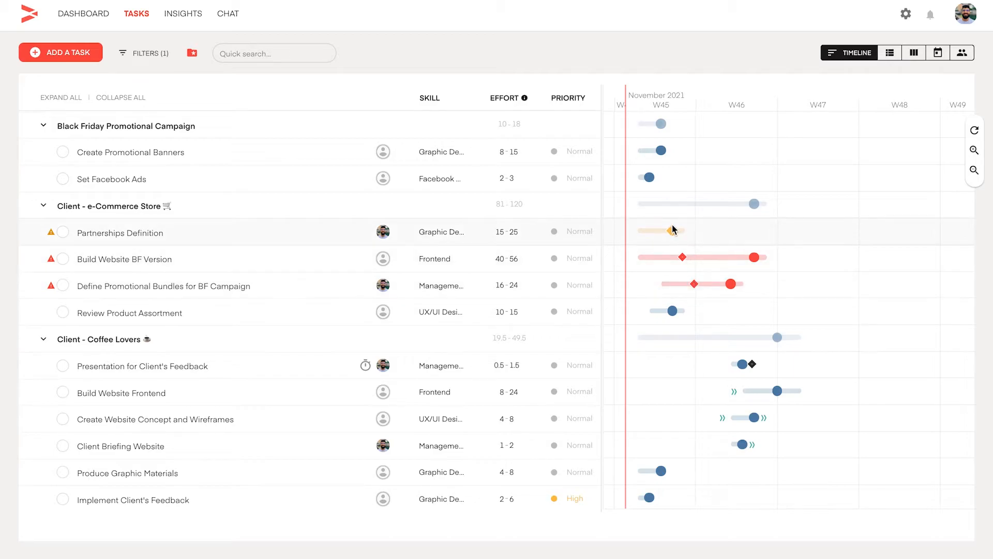
{"action": "mouse_move", "coordinate": [52, 234]}
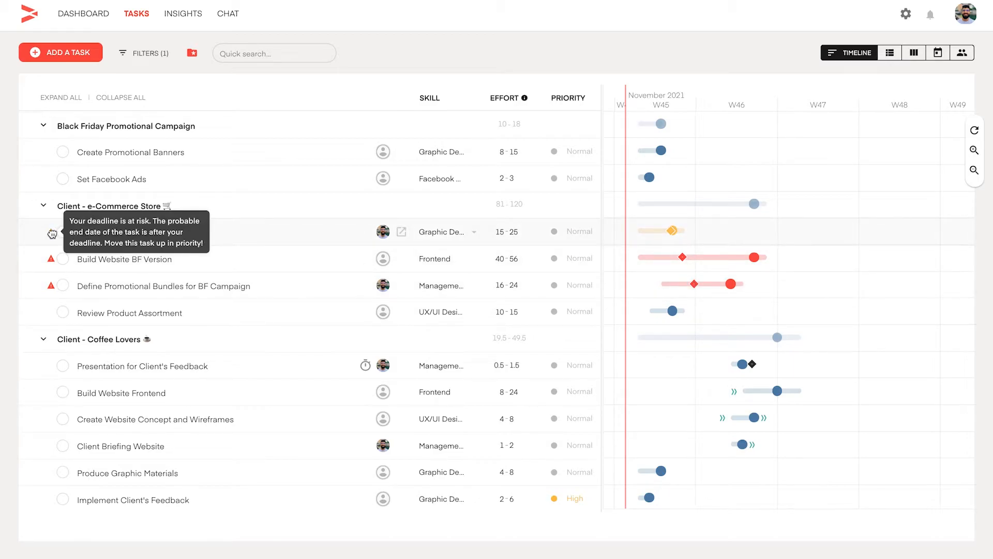
{"action": "mouse_move", "coordinate": [50, 261]}
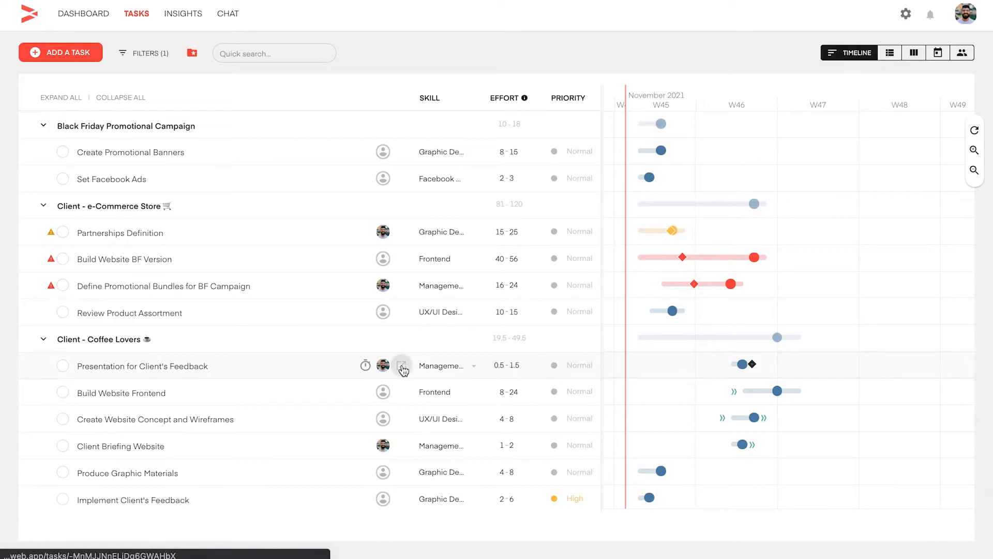
{"action": "left_click", "coordinate": [403, 370]}
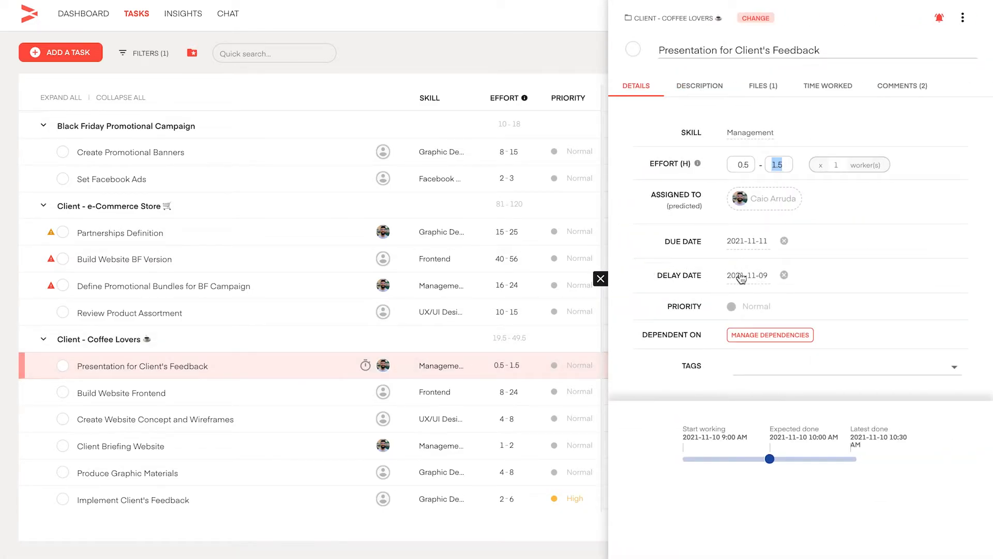
{"action": "mouse_move", "coordinate": [365, 368]}
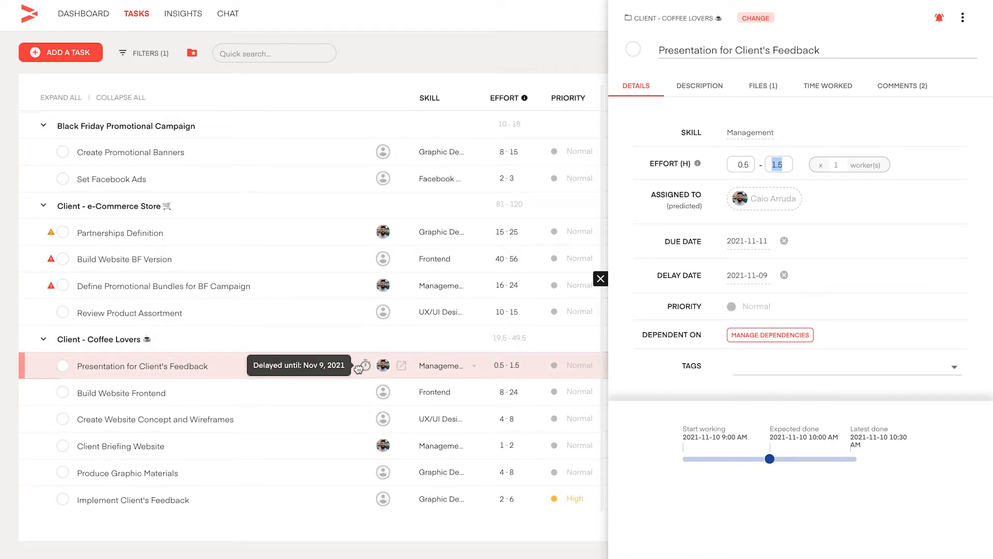
{"action": "left_click", "coordinate": [642, 306]}
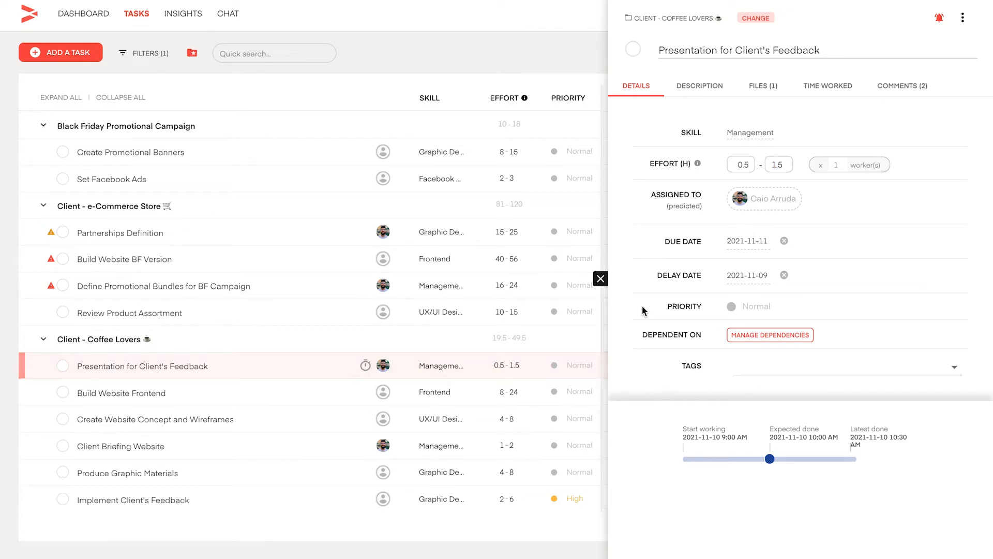
{"action": "left_click", "coordinate": [756, 308]}
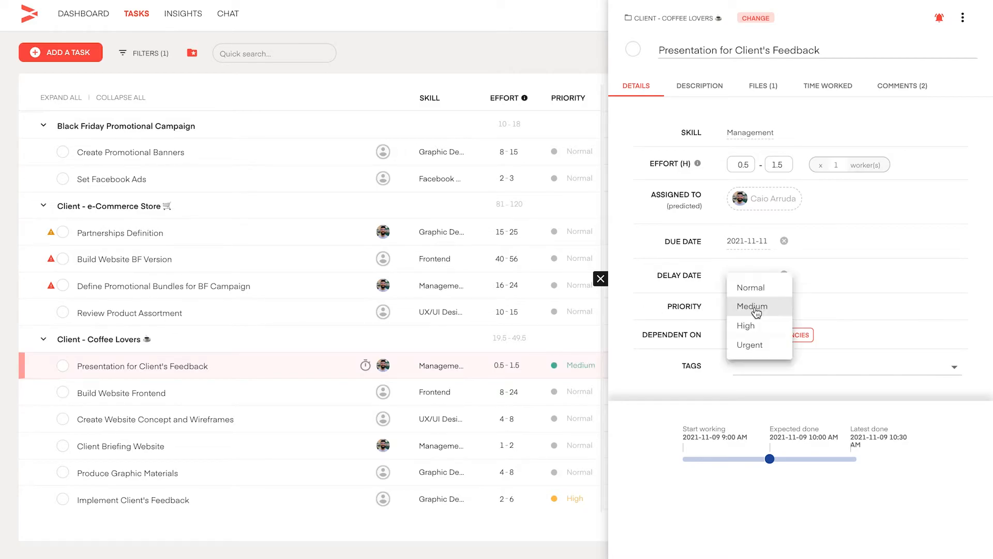
{"action": "left_click", "coordinate": [755, 346]}
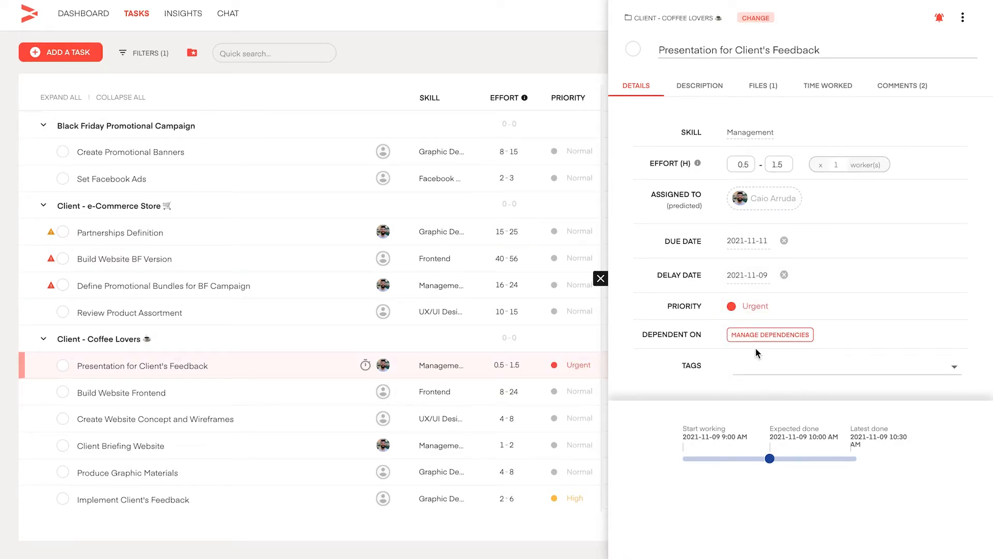
Make Presentation for Client's Feedback dependent on Create Website Concept and Wireframes, and tag it "Needs Client"
{"action": "left_click", "coordinate": [764, 337]}
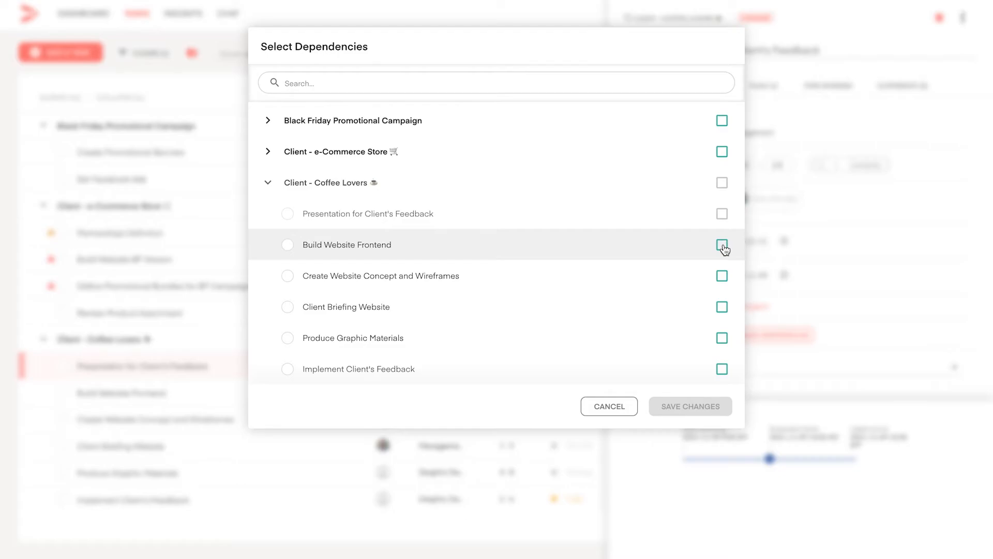
{"action": "left_click", "coordinate": [722, 276]}
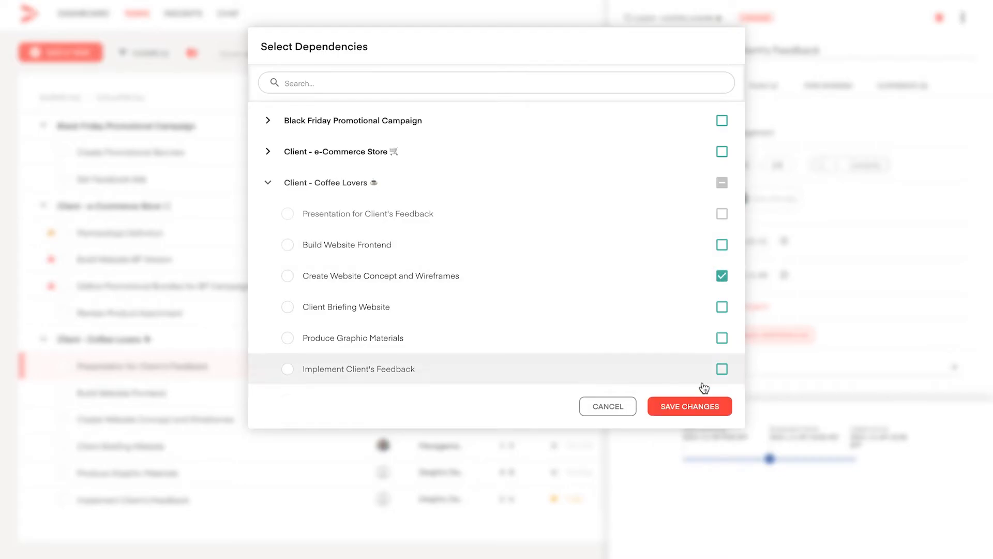
{"action": "left_click", "coordinate": [700, 411]}
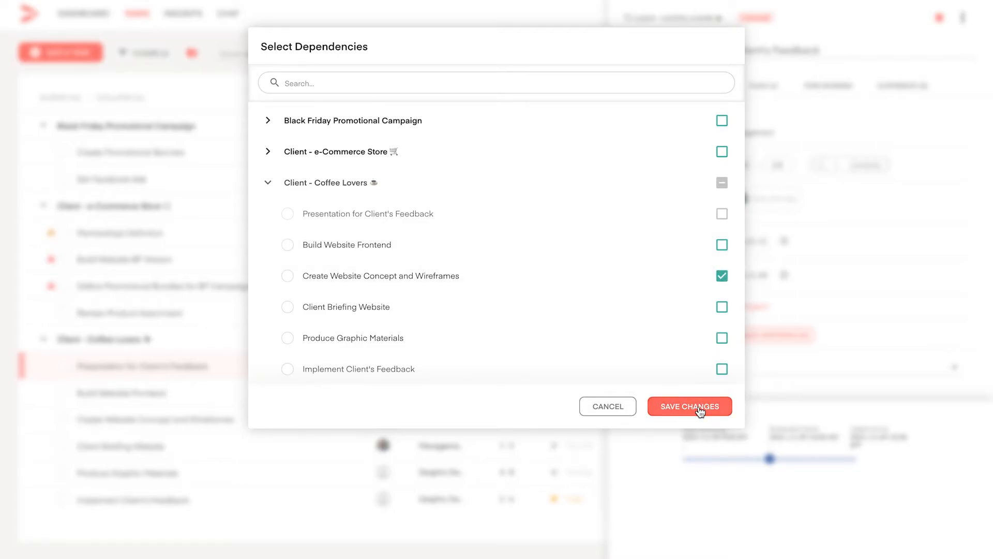
{"action": "left_click", "coordinate": [753, 403]}
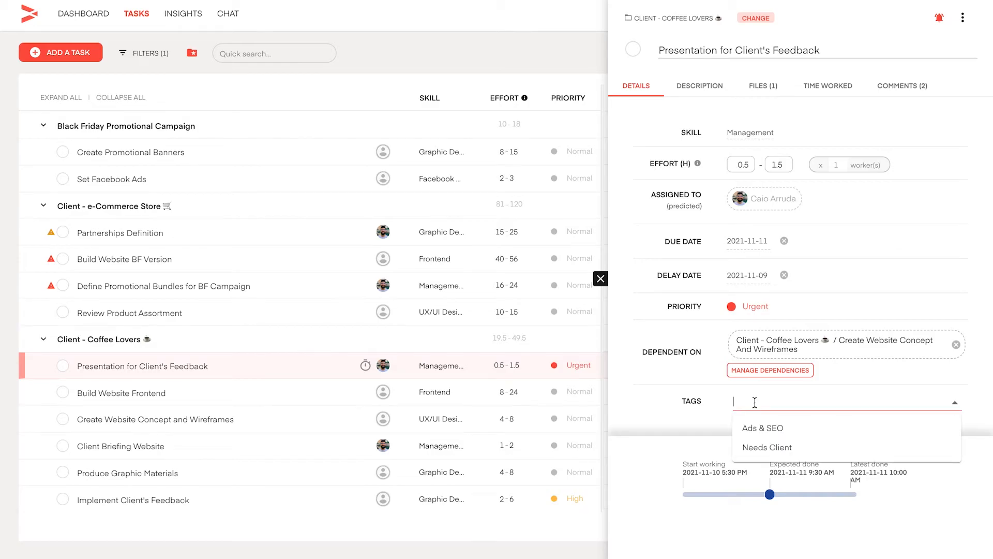
{"action": "left_click", "coordinate": [763, 450]}
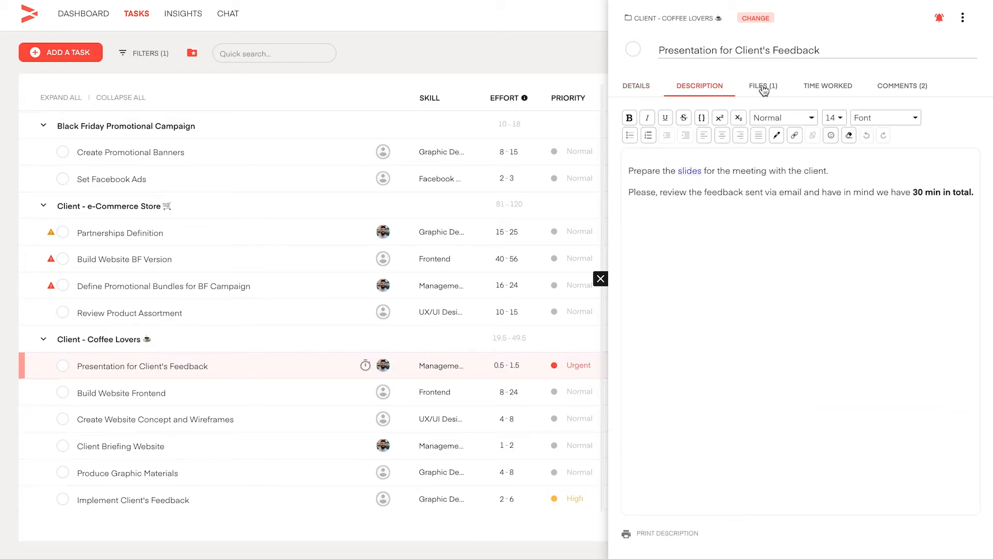
Review the files, time worked and comments of Presentation for Client's Feedback, and close its details
{"action": "left_click", "coordinate": [763, 90]}
{"action": "left_click", "coordinate": [821, 89]}
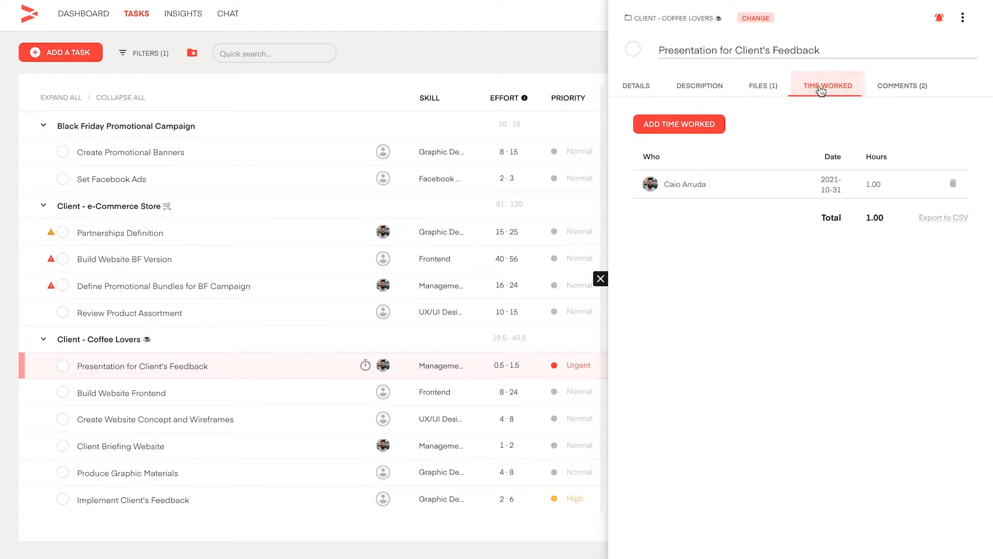
{"action": "left_click", "coordinate": [902, 89]}
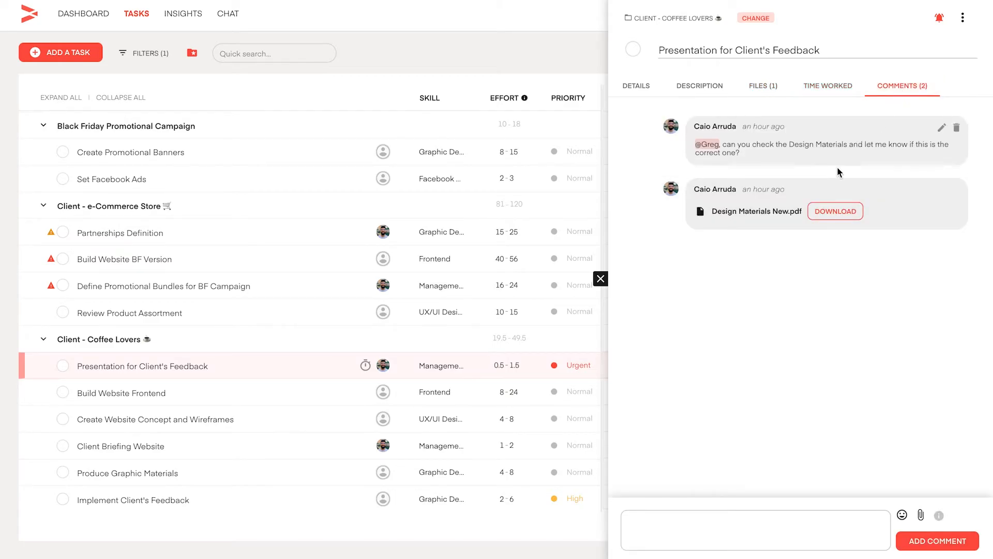
{"action": "left_click", "coordinate": [600, 284]}
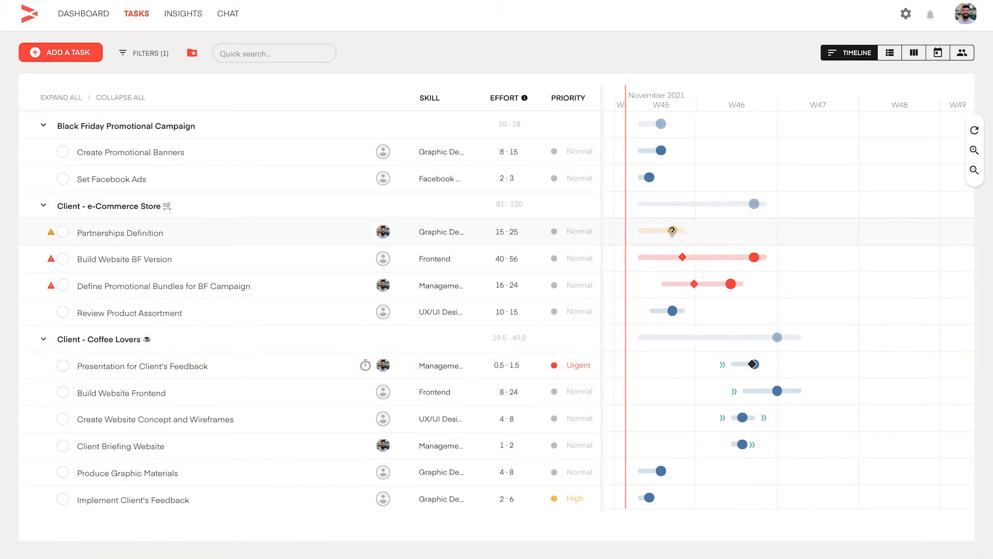
Examine the expected completion markers of the late and at-risk Client - e-Commerce Store tasks on the timeline
{"action": "mouse_move", "coordinate": [672, 231]}
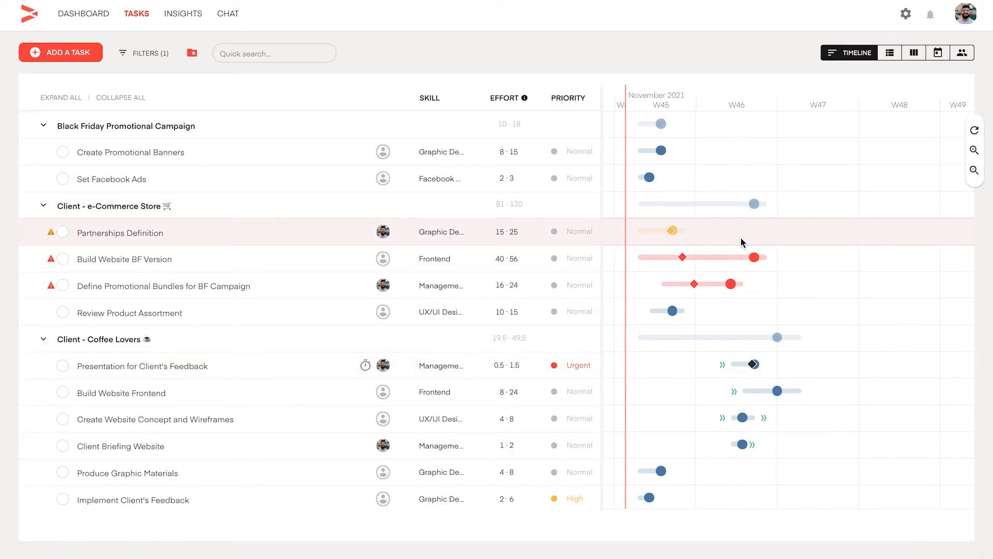
{"action": "mouse_move", "coordinate": [755, 257]}
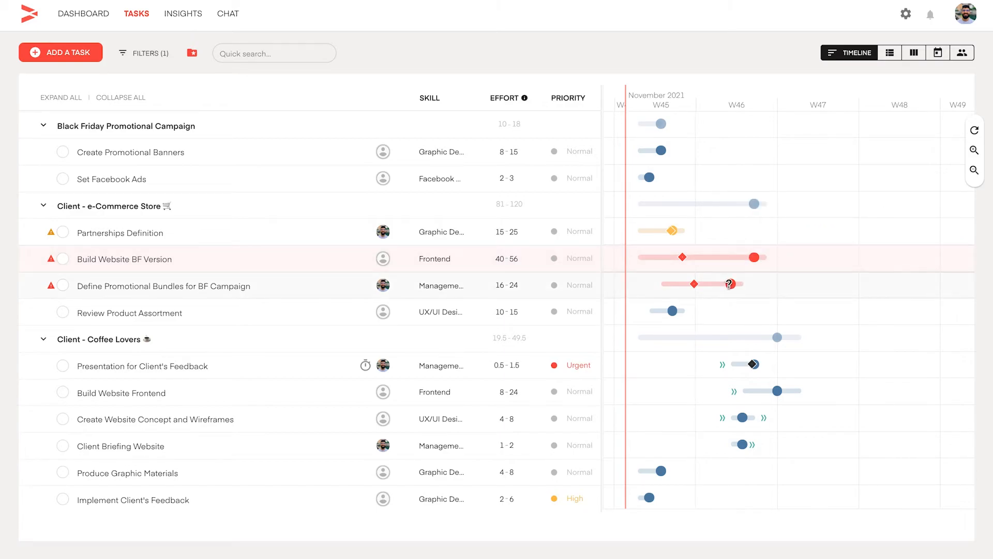
{"action": "mouse_move", "coordinate": [730, 284]}
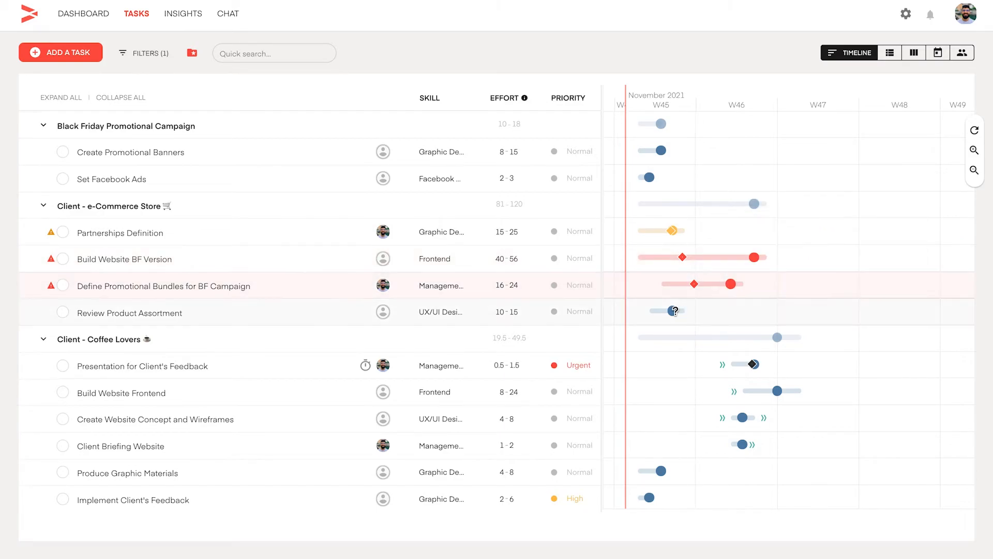
Set the delay date of the Implement Client's Feedback task to 2021-11-08 in its details, and close them
{"action": "mouse_move", "coordinate": [672, 311]}
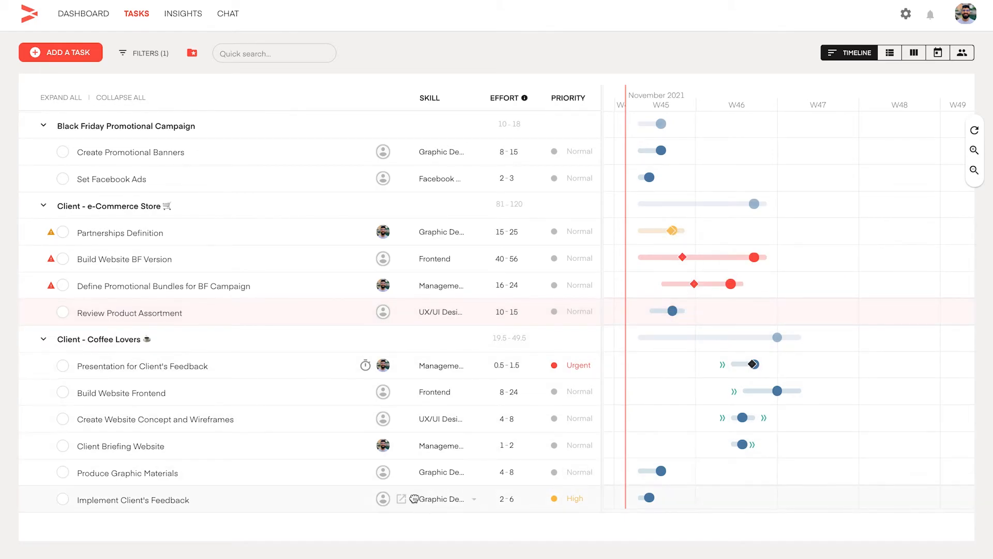
{"action": "left_click", "coordinate": [401, 499]}
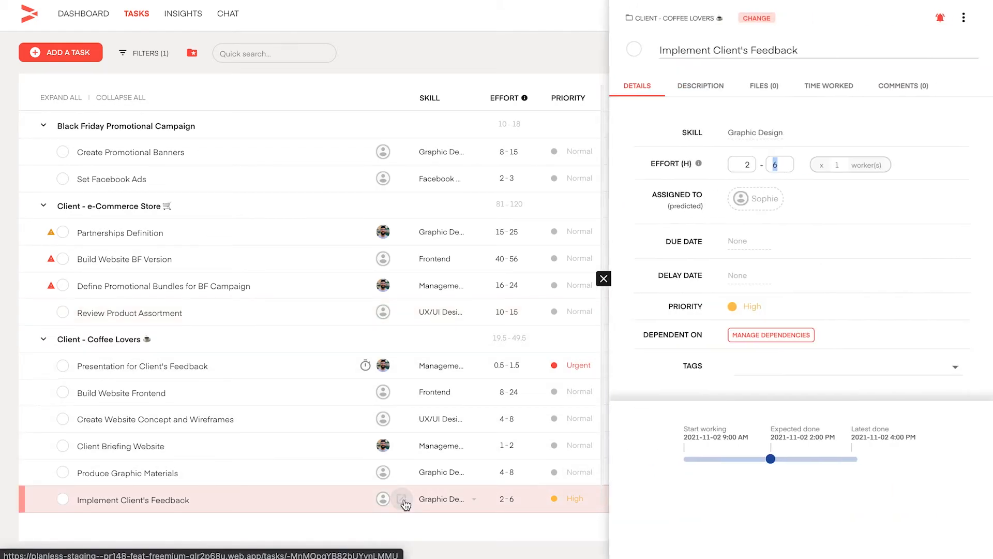
{"action": "left_click", "coordinate": [736, 275]}
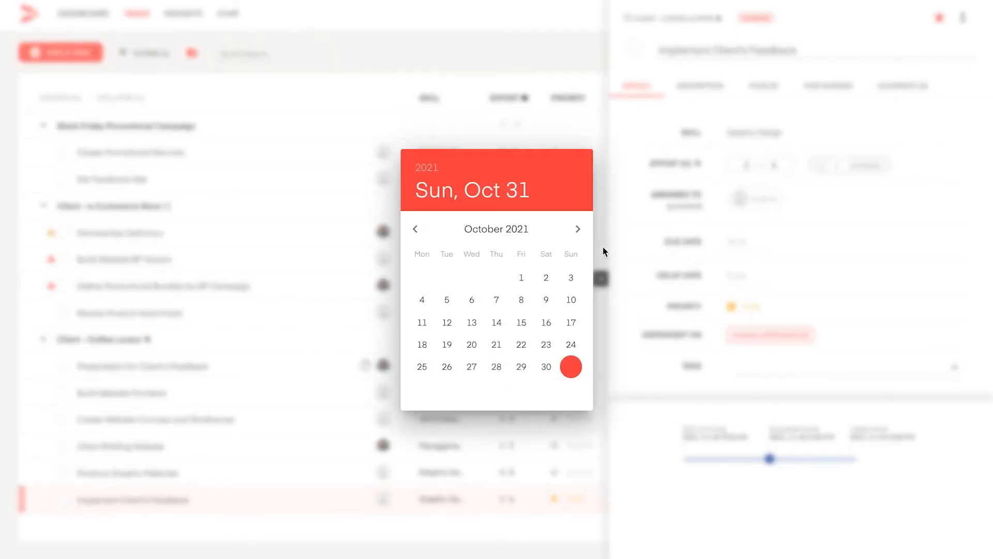
{"action": "left_click", "coordinate": [577, 230]}
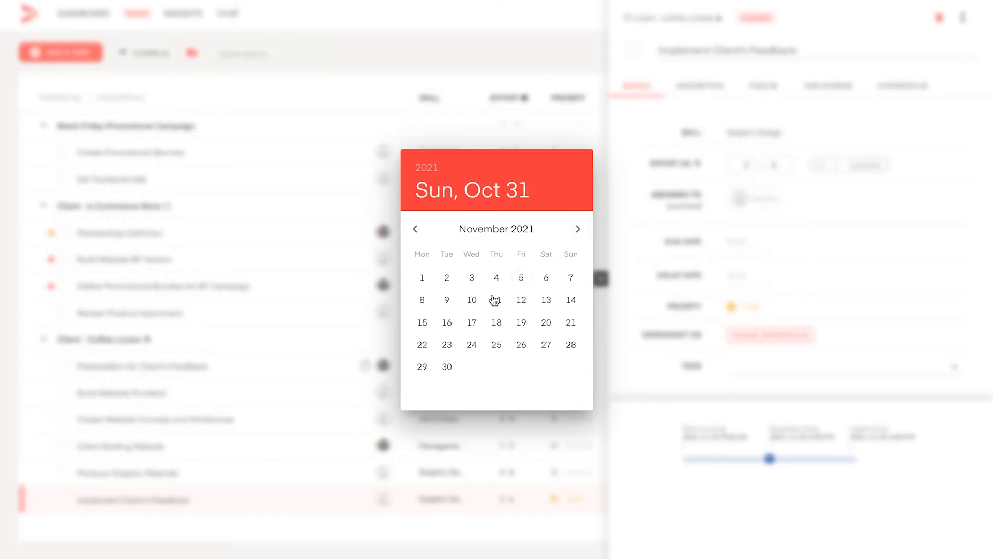
{"action": "left_click", "coordinate": [422, 300]}
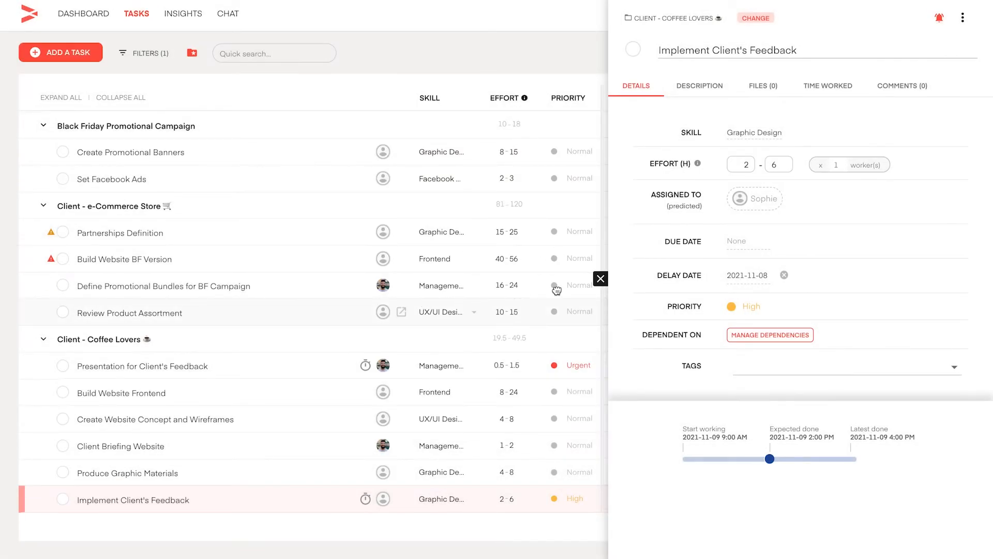
{"action": "left_click", "coordinate": [600, 279]}
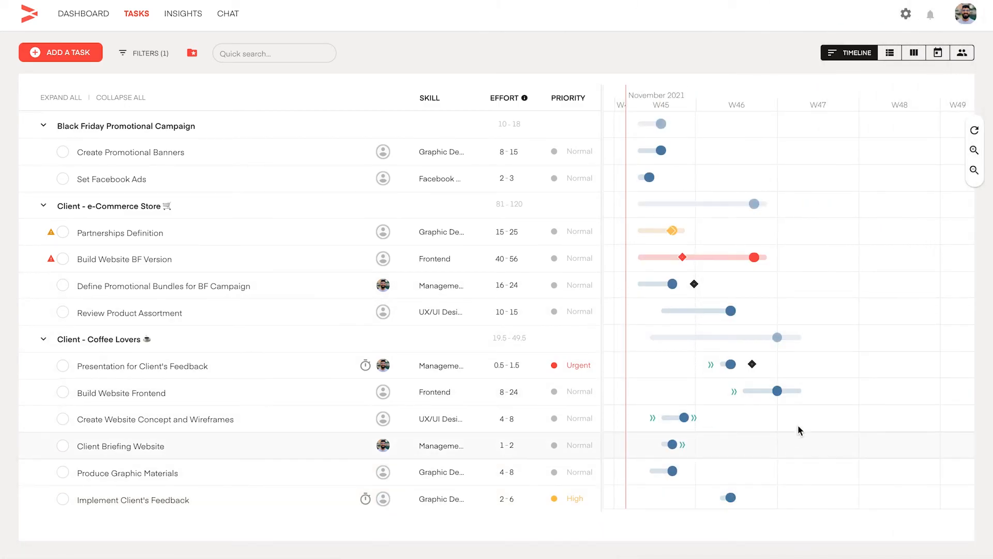
Check the timeline dependencies of Presentation for Client's Feedback and Create Website Concept and Wireframes, and set the latter's priority to High
{"action": "left_click", "coordinate": [973, 152]}
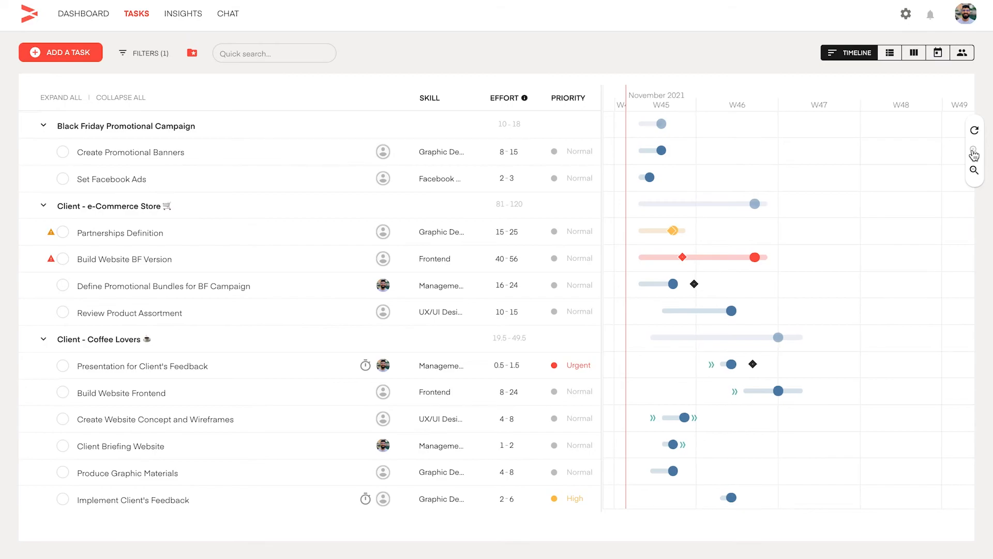
{"action": "left_click_drag", "start_coordinate": [882, 276], "coordinate": [771, 289]}
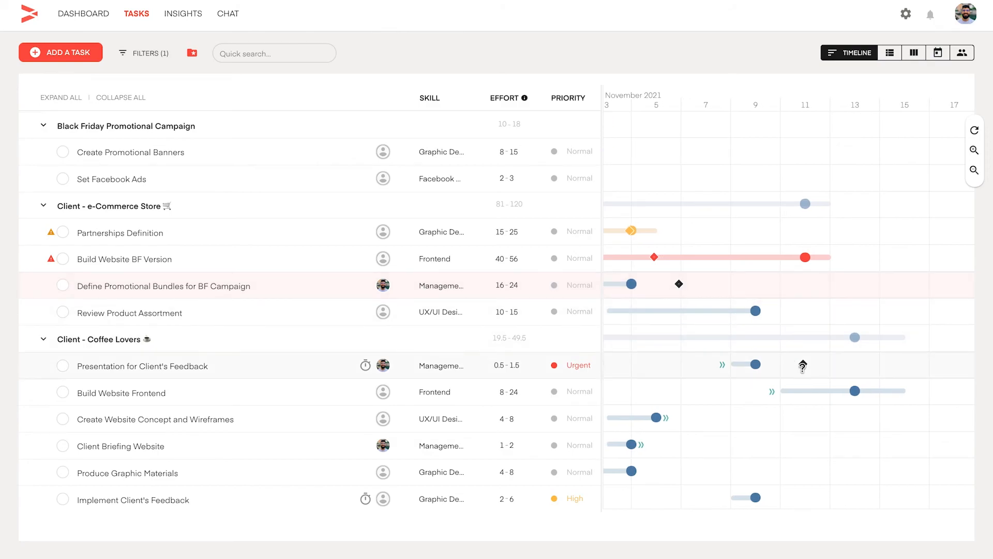
{"action": "left_click", "coordinate": [803, 362]}
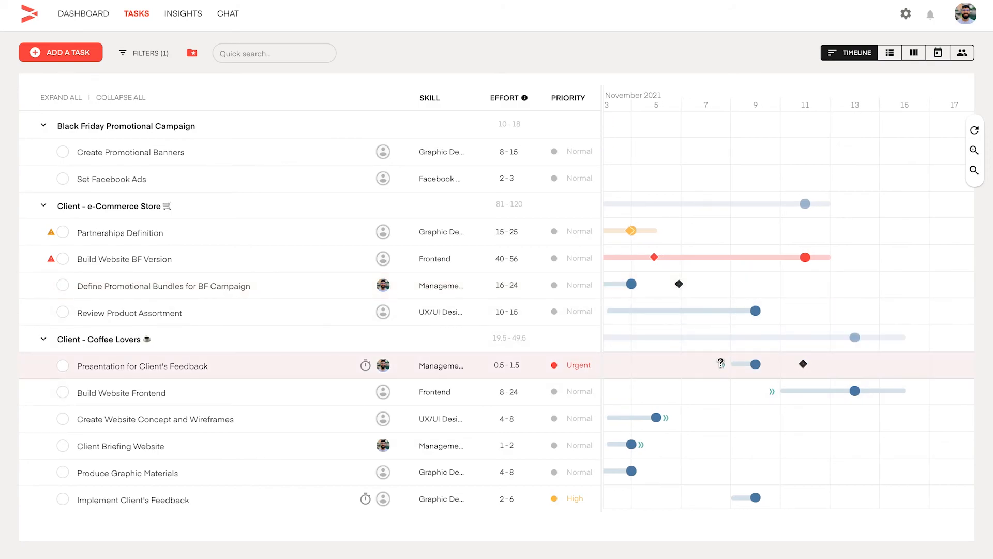
{"action": "mouse_move", "coordinate": [722, 362]}
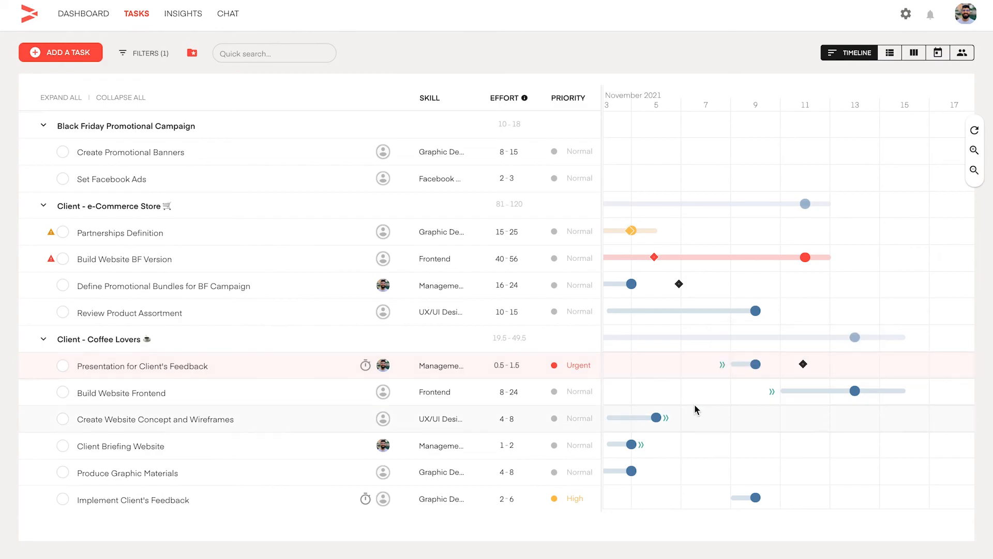
{"action": "mouse_move", "coordinate": [665, 416]}
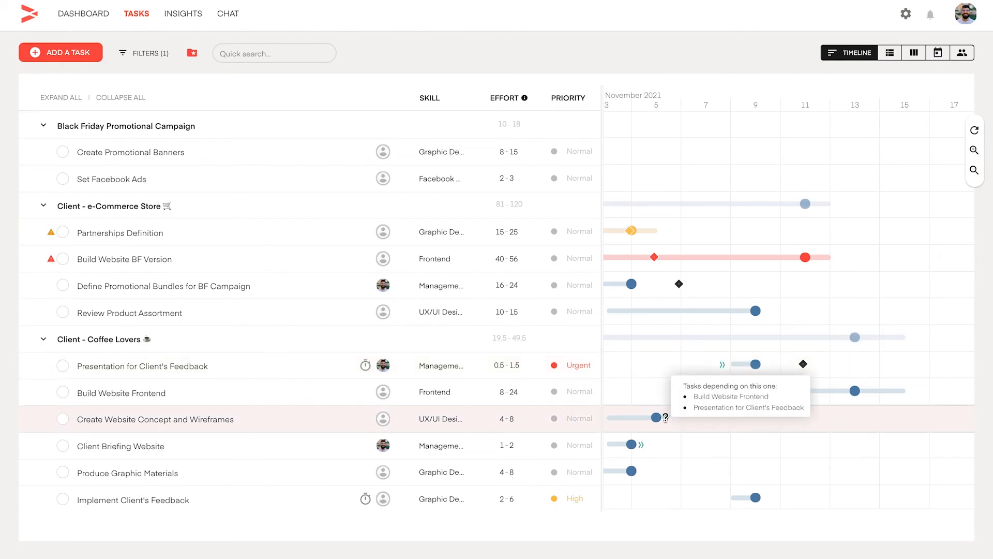
{"action": "left_click", "coordinate": [578, 419]}
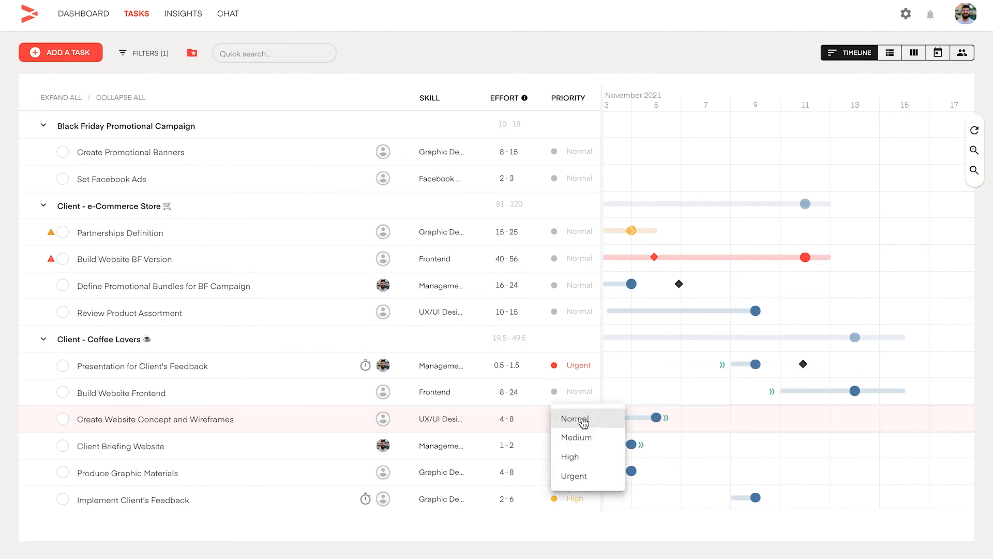
{"action": "left_click", "coordinate": [586, 458]}
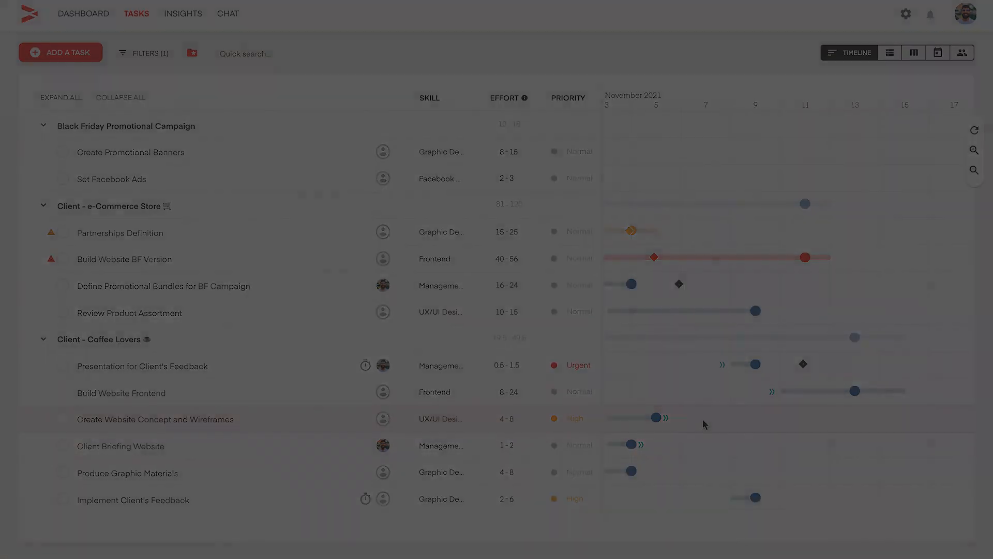